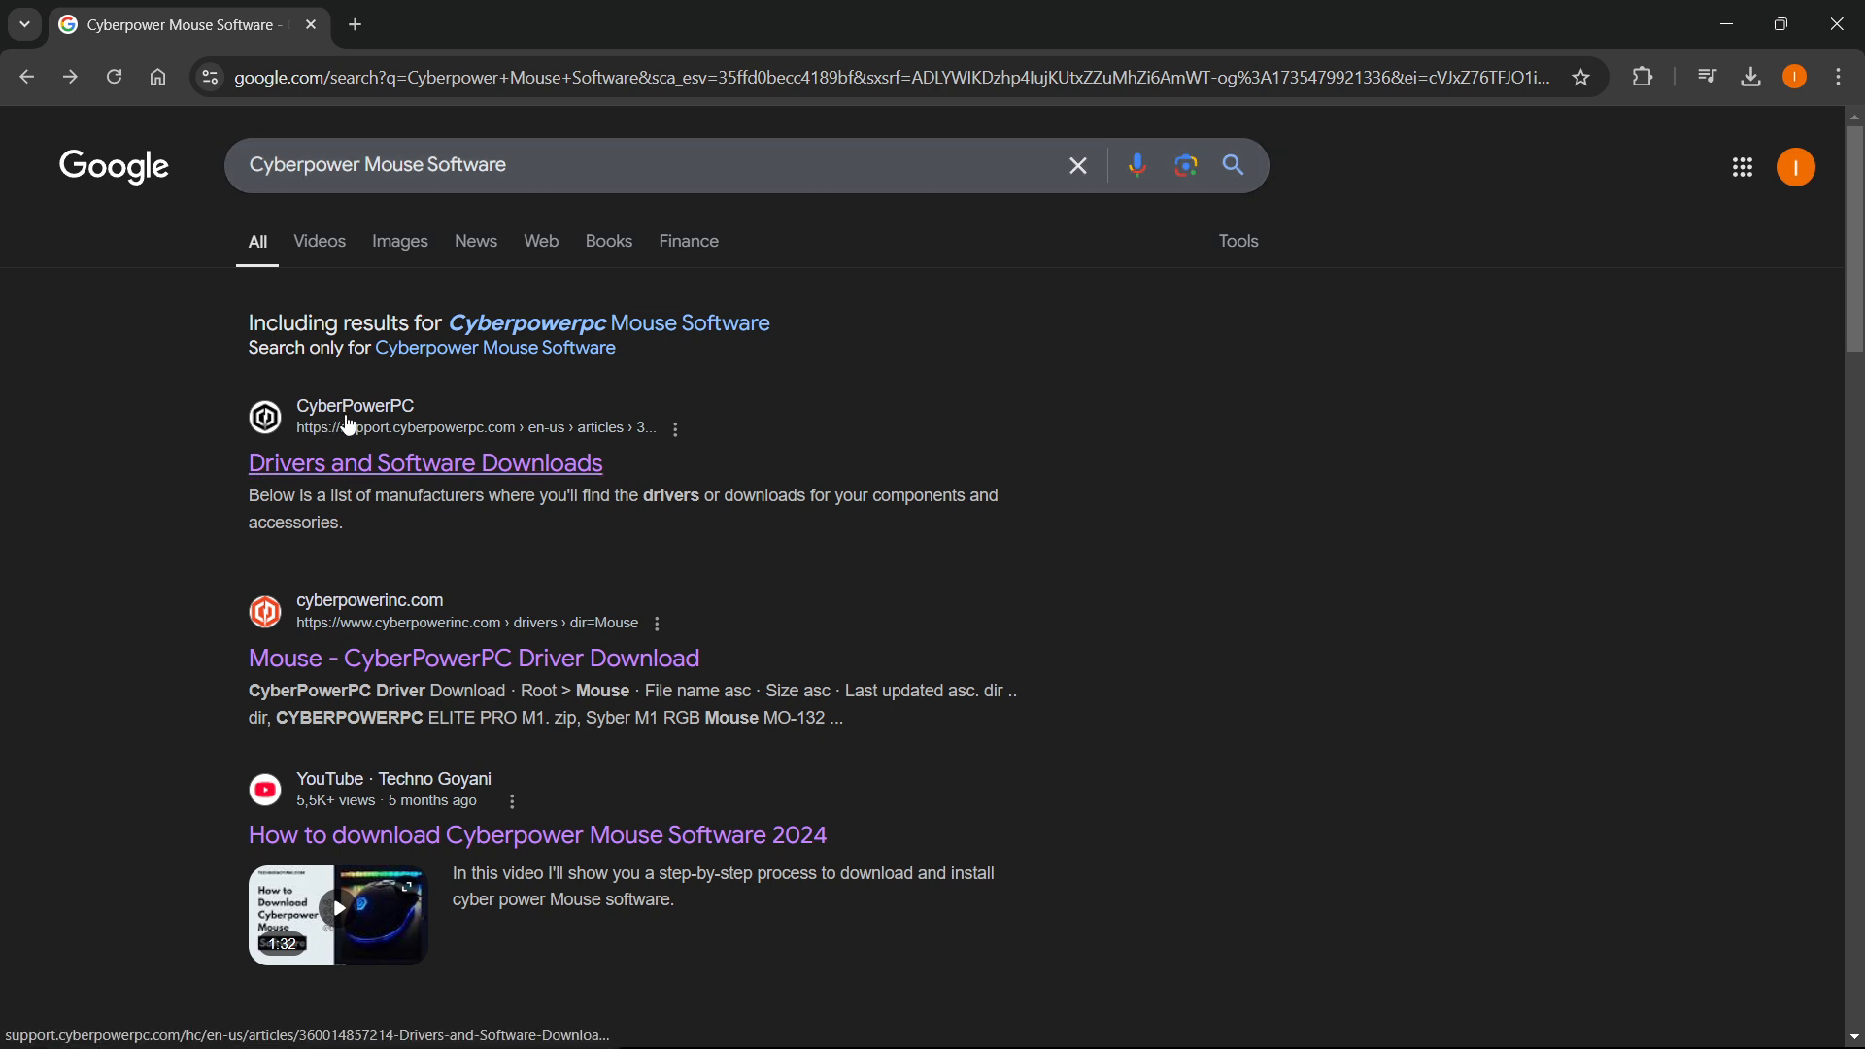
# - Reach the Drivers and Software Downloads article's CyberPowerPC Brand Hardware section via the Manufacturers index
pyautogui.click(449, 451)
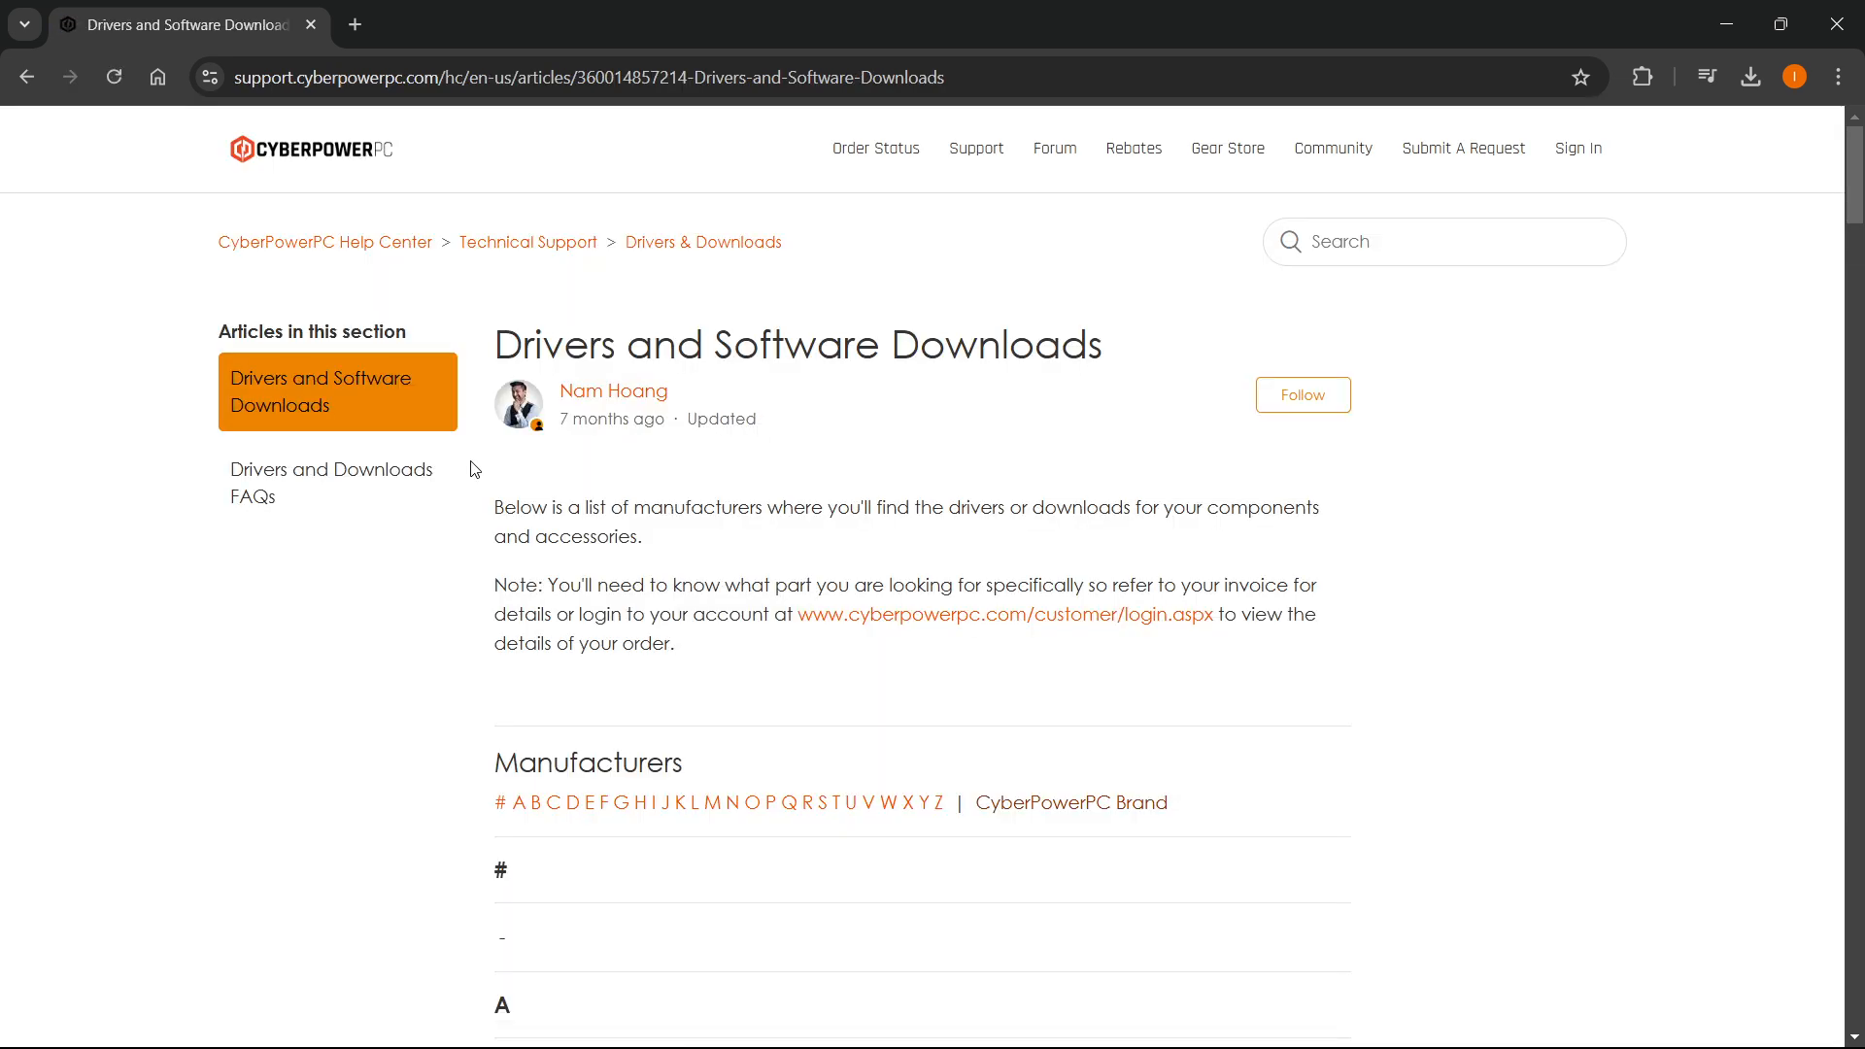
pyautogui.scroll(-1, 706, 599)
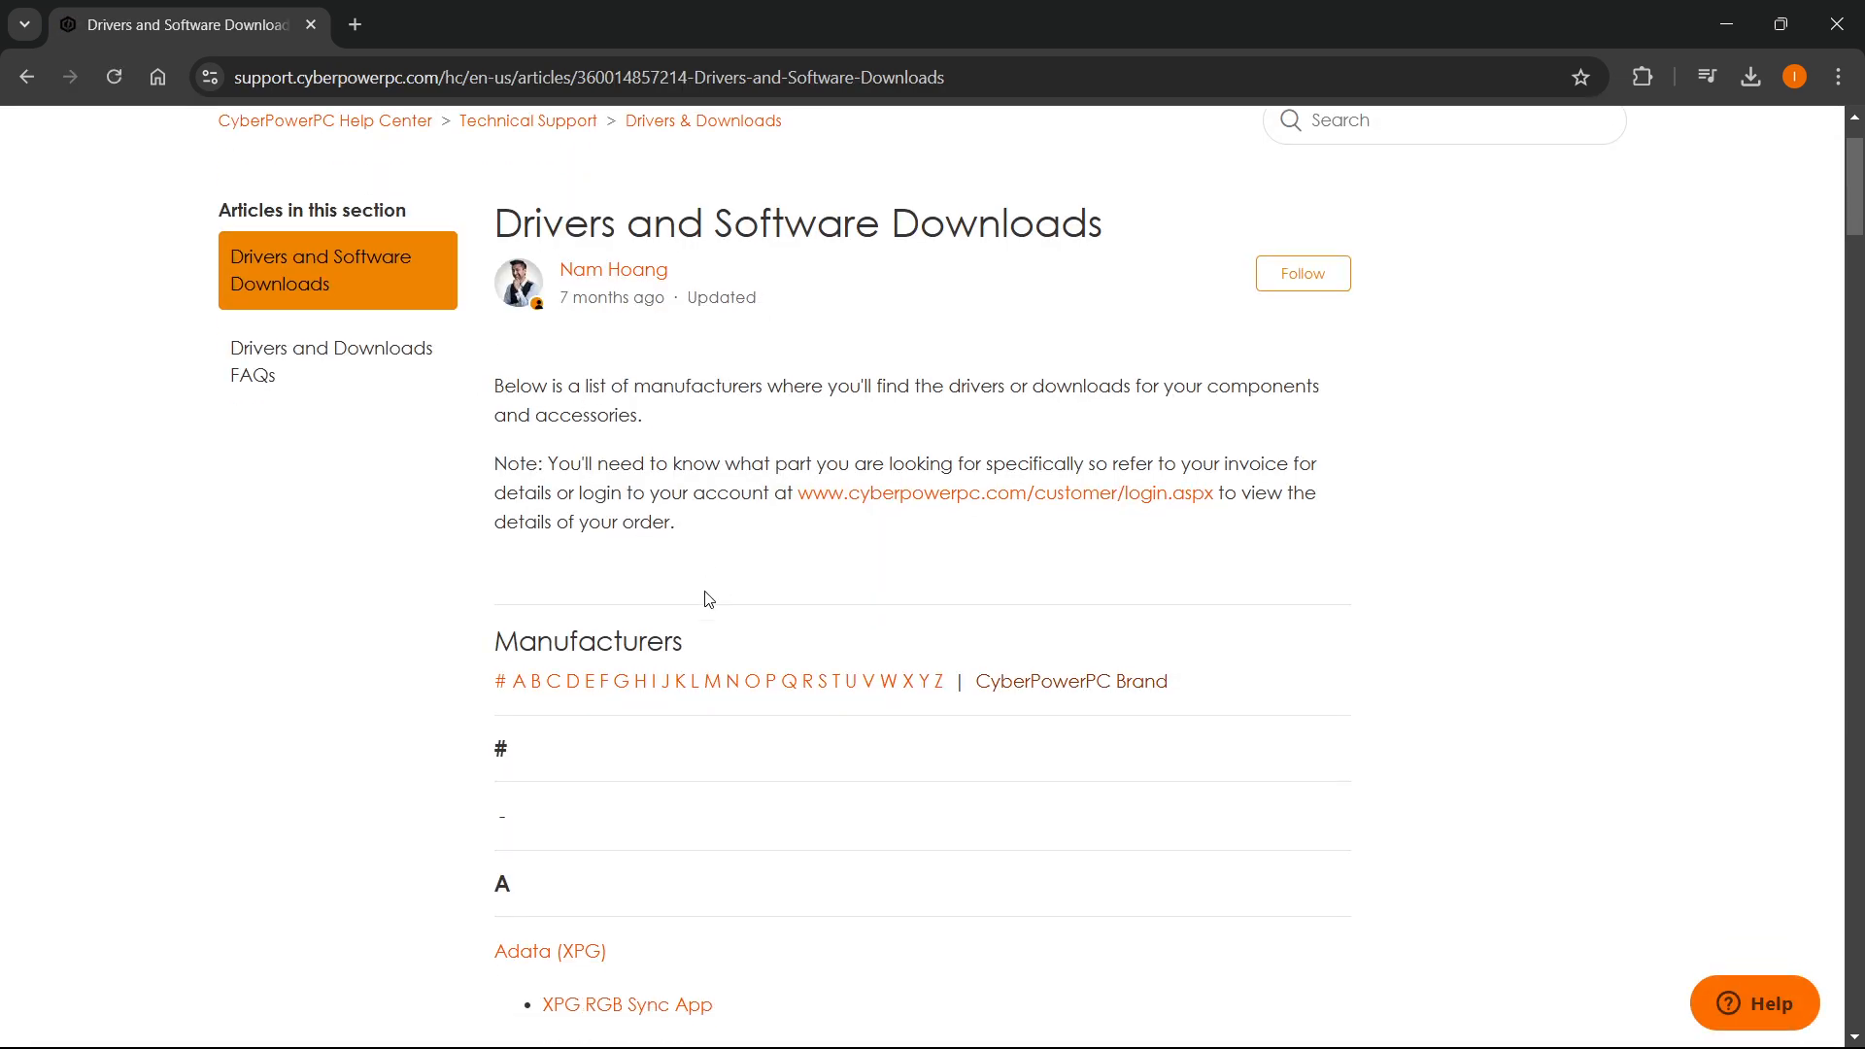
pyautogui.click(1070, 680)
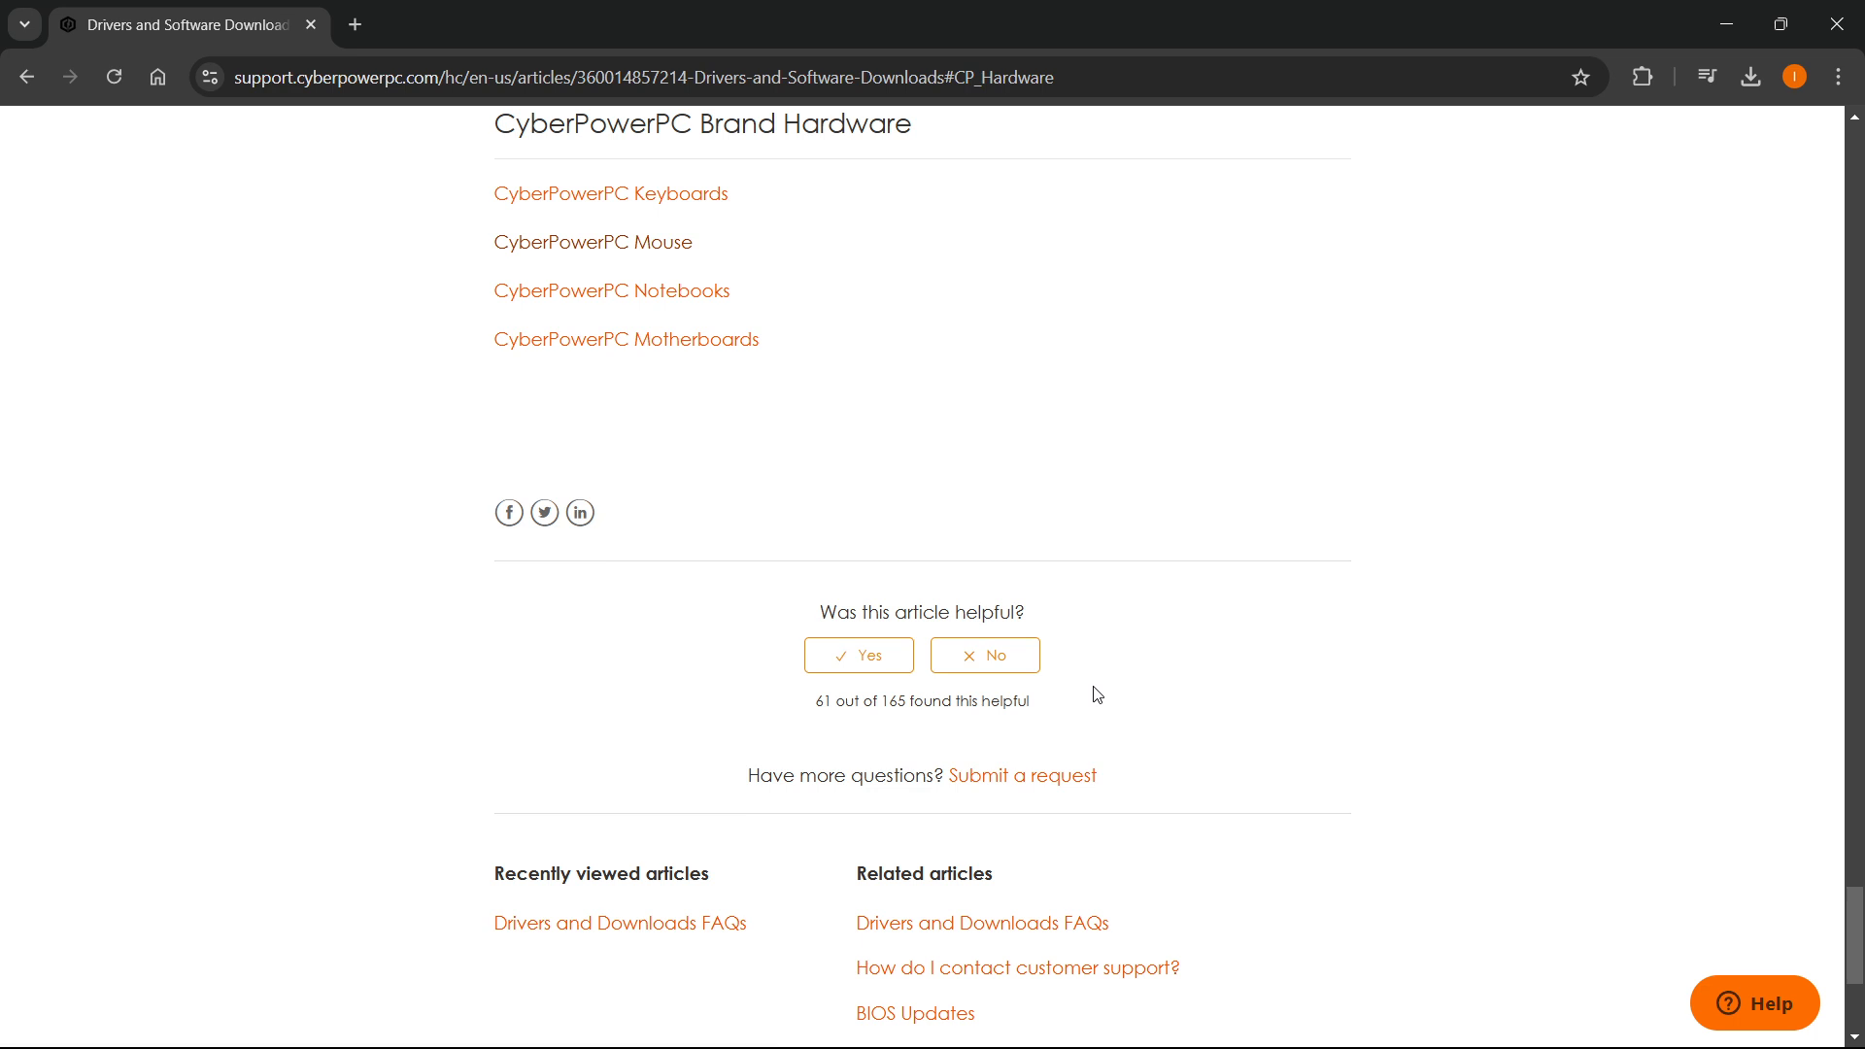
pyautogui.scroll(1, 753, 438)
pyautogui.moveTo(491, 259); pyautogui.dragTo(963, 267)
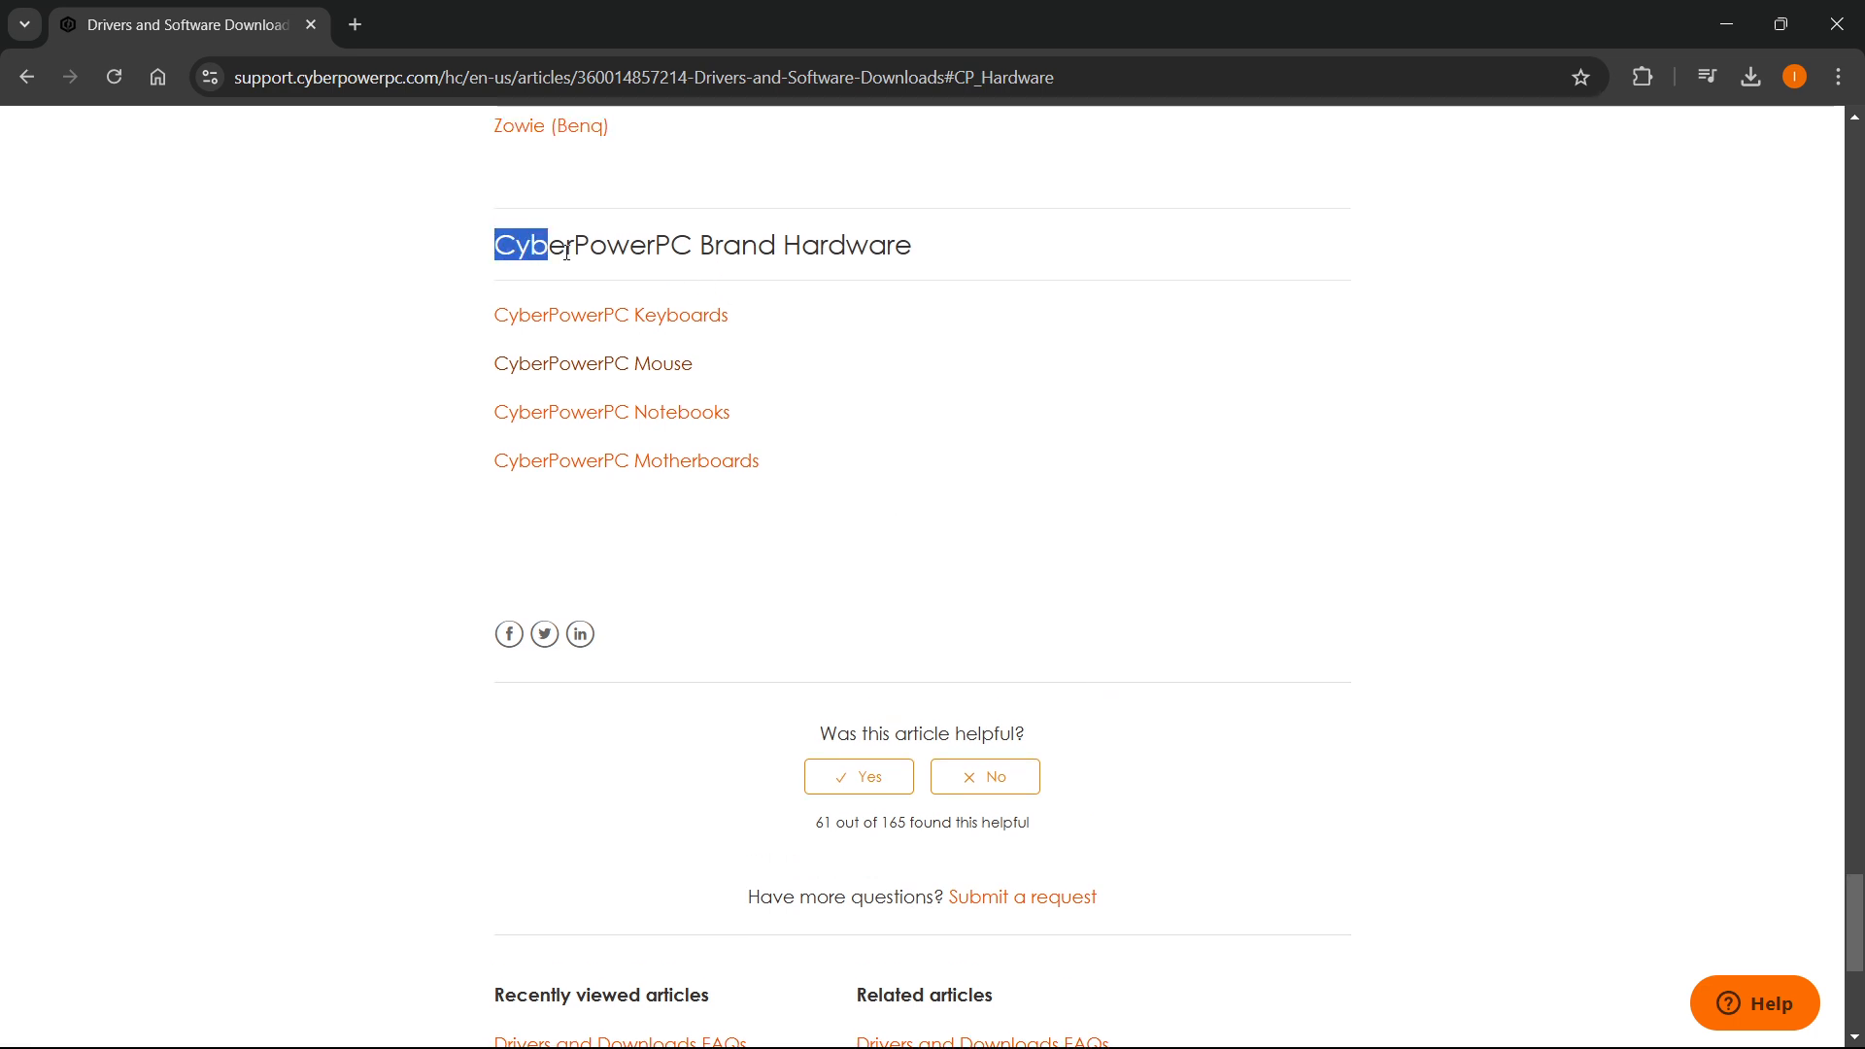
pyautogui.click(963, 266)
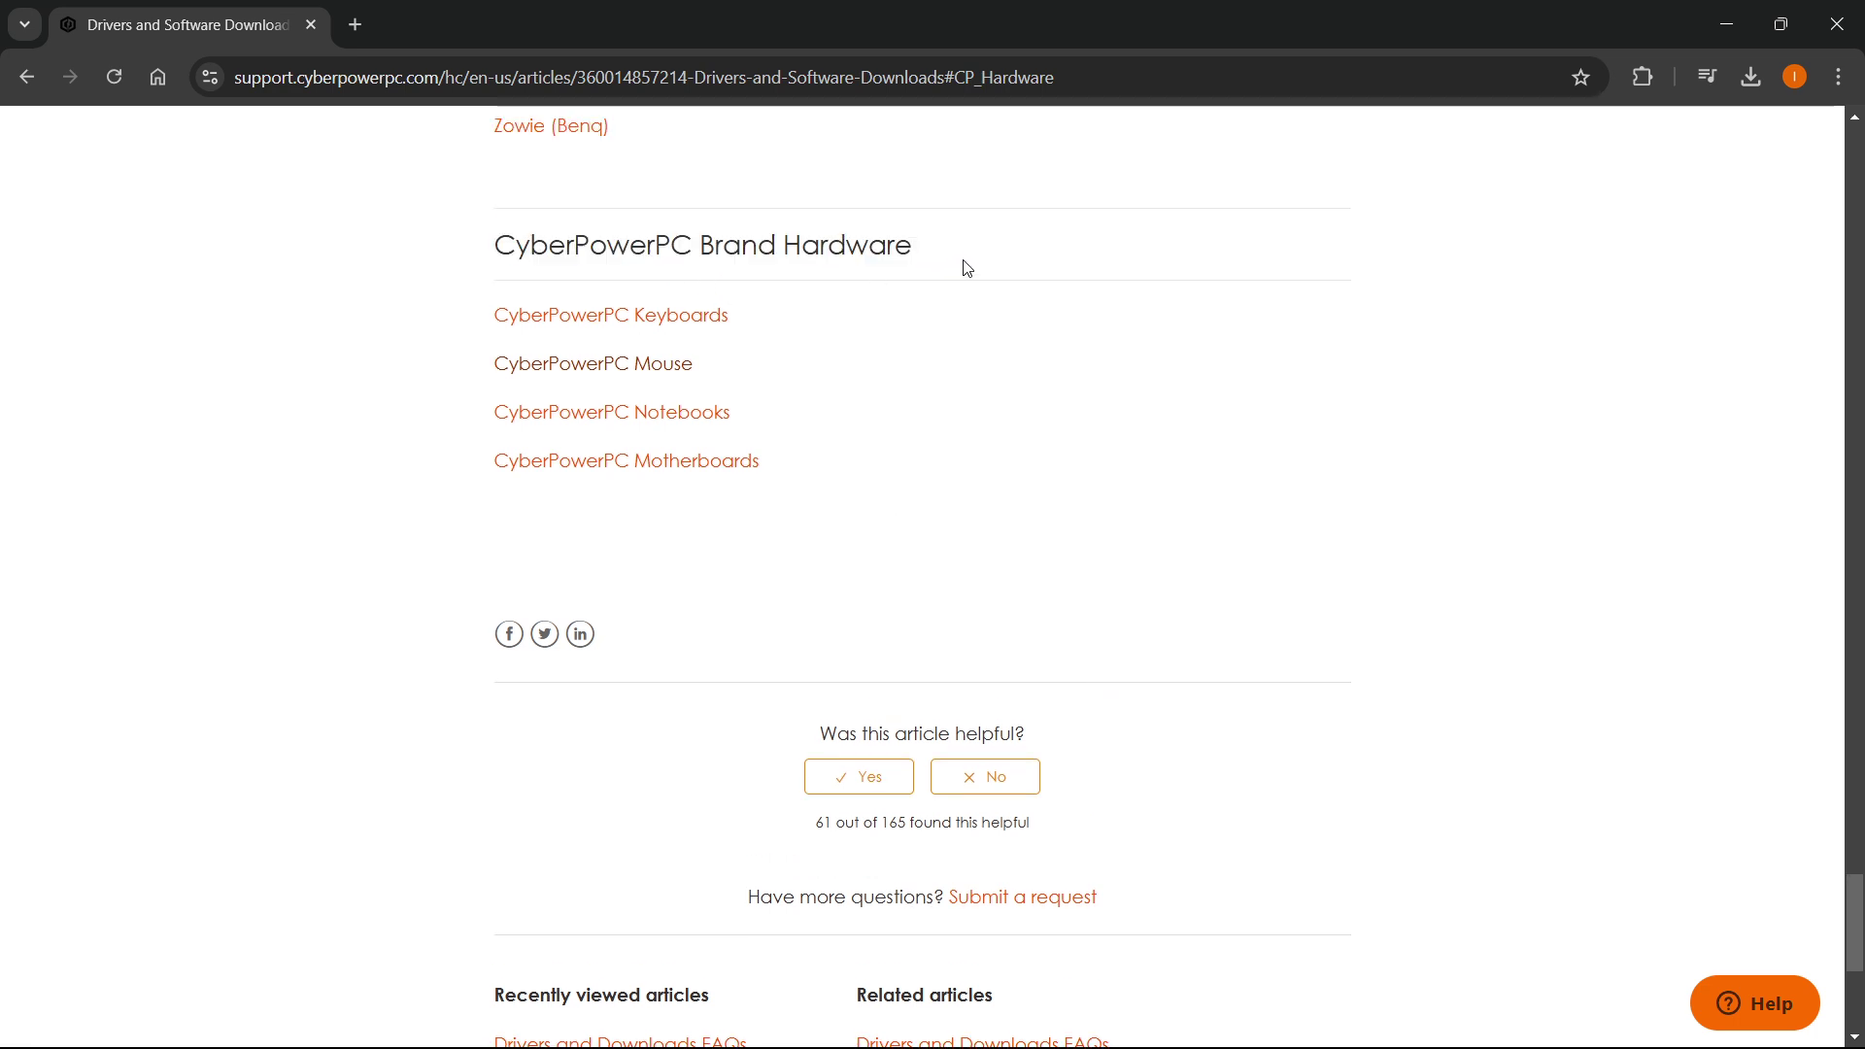
# - Download GamingMouse.zip from the CyberPowerPC Mouse > CYBERPOWERPC ELITE PRO M1 folder
pyautogui.click(578, 367)
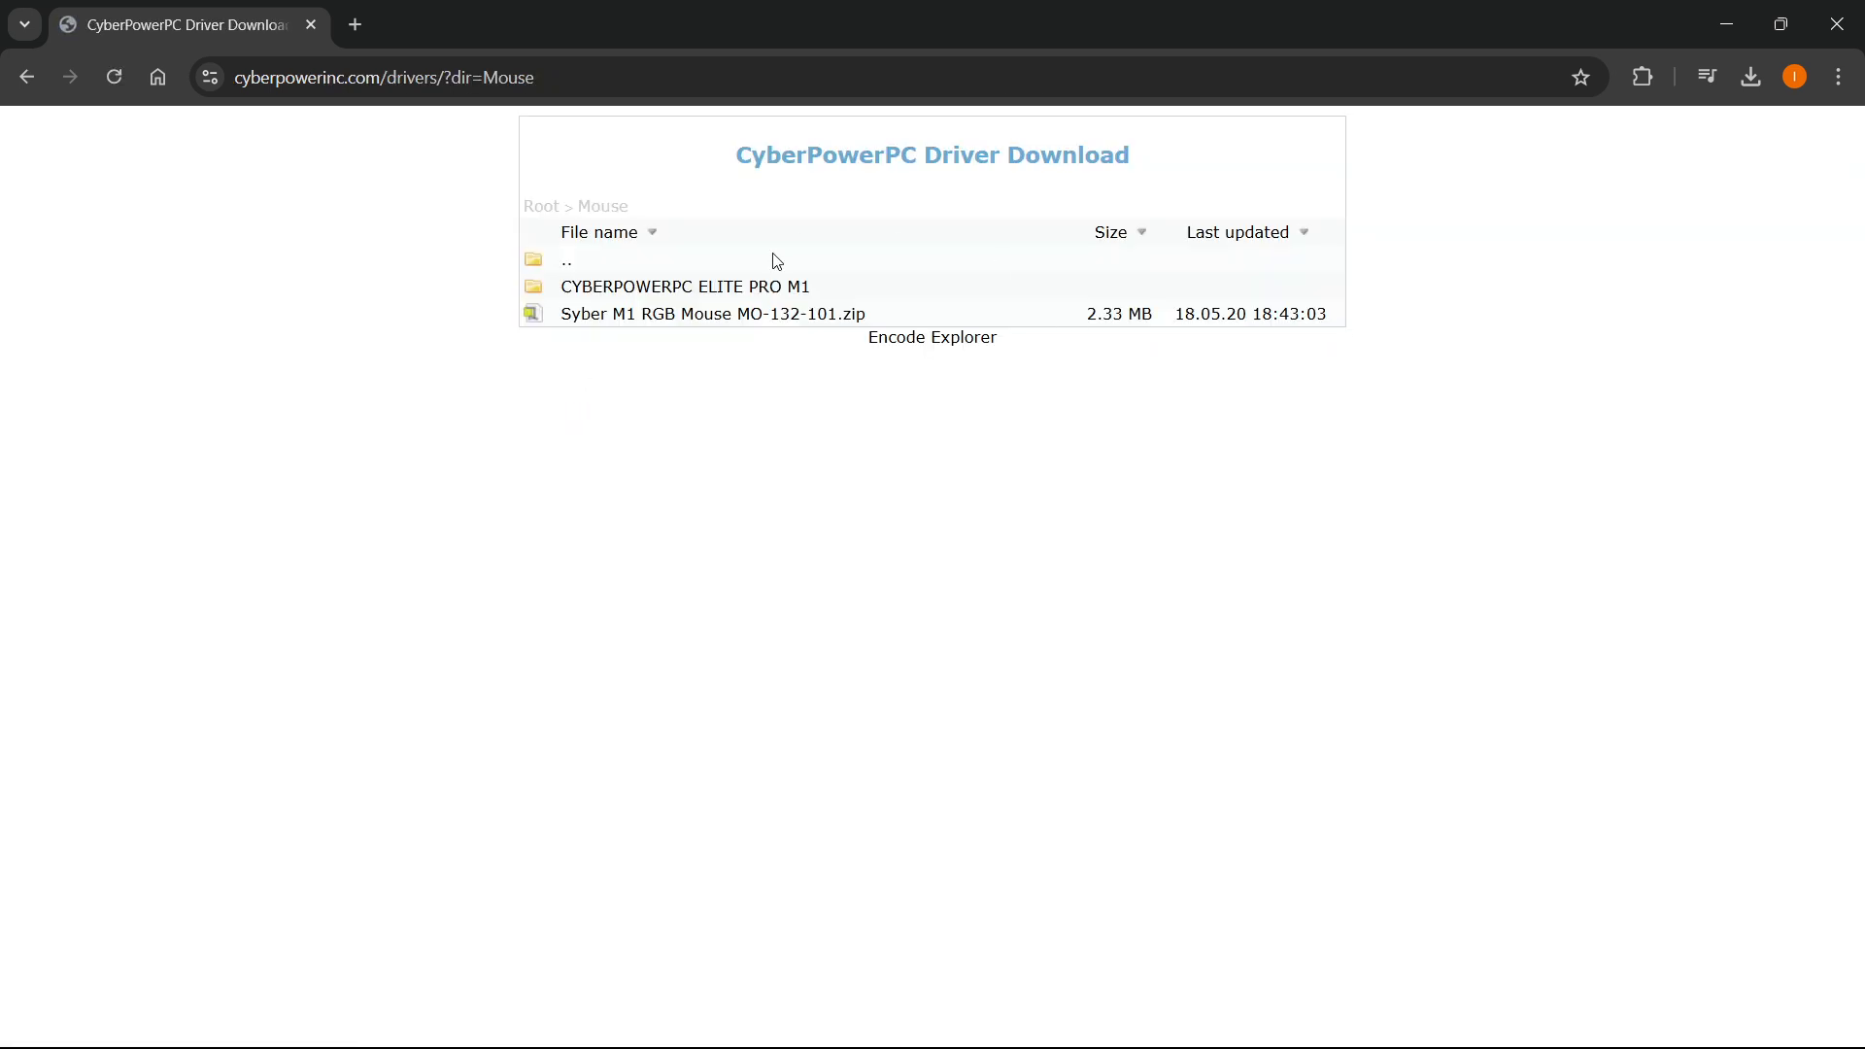
pyautogui.click(706, 289)
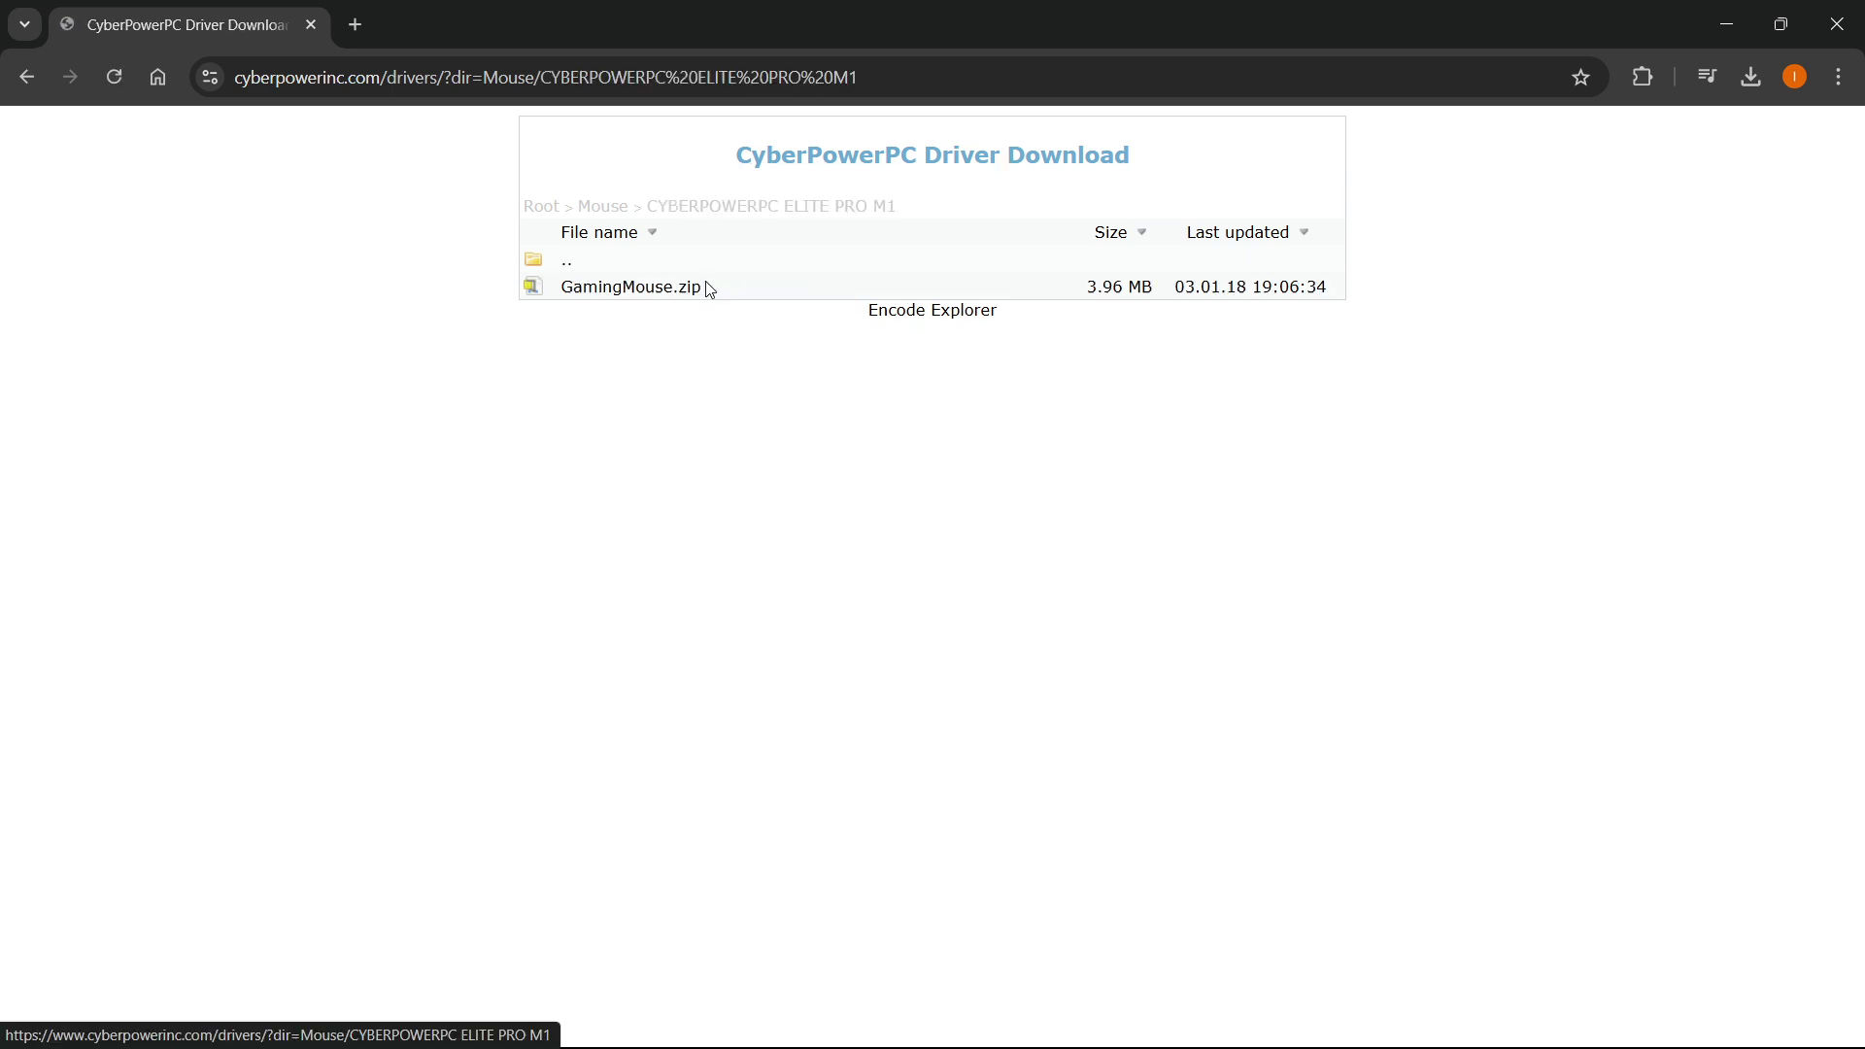
pyautogui.click(625, 301)
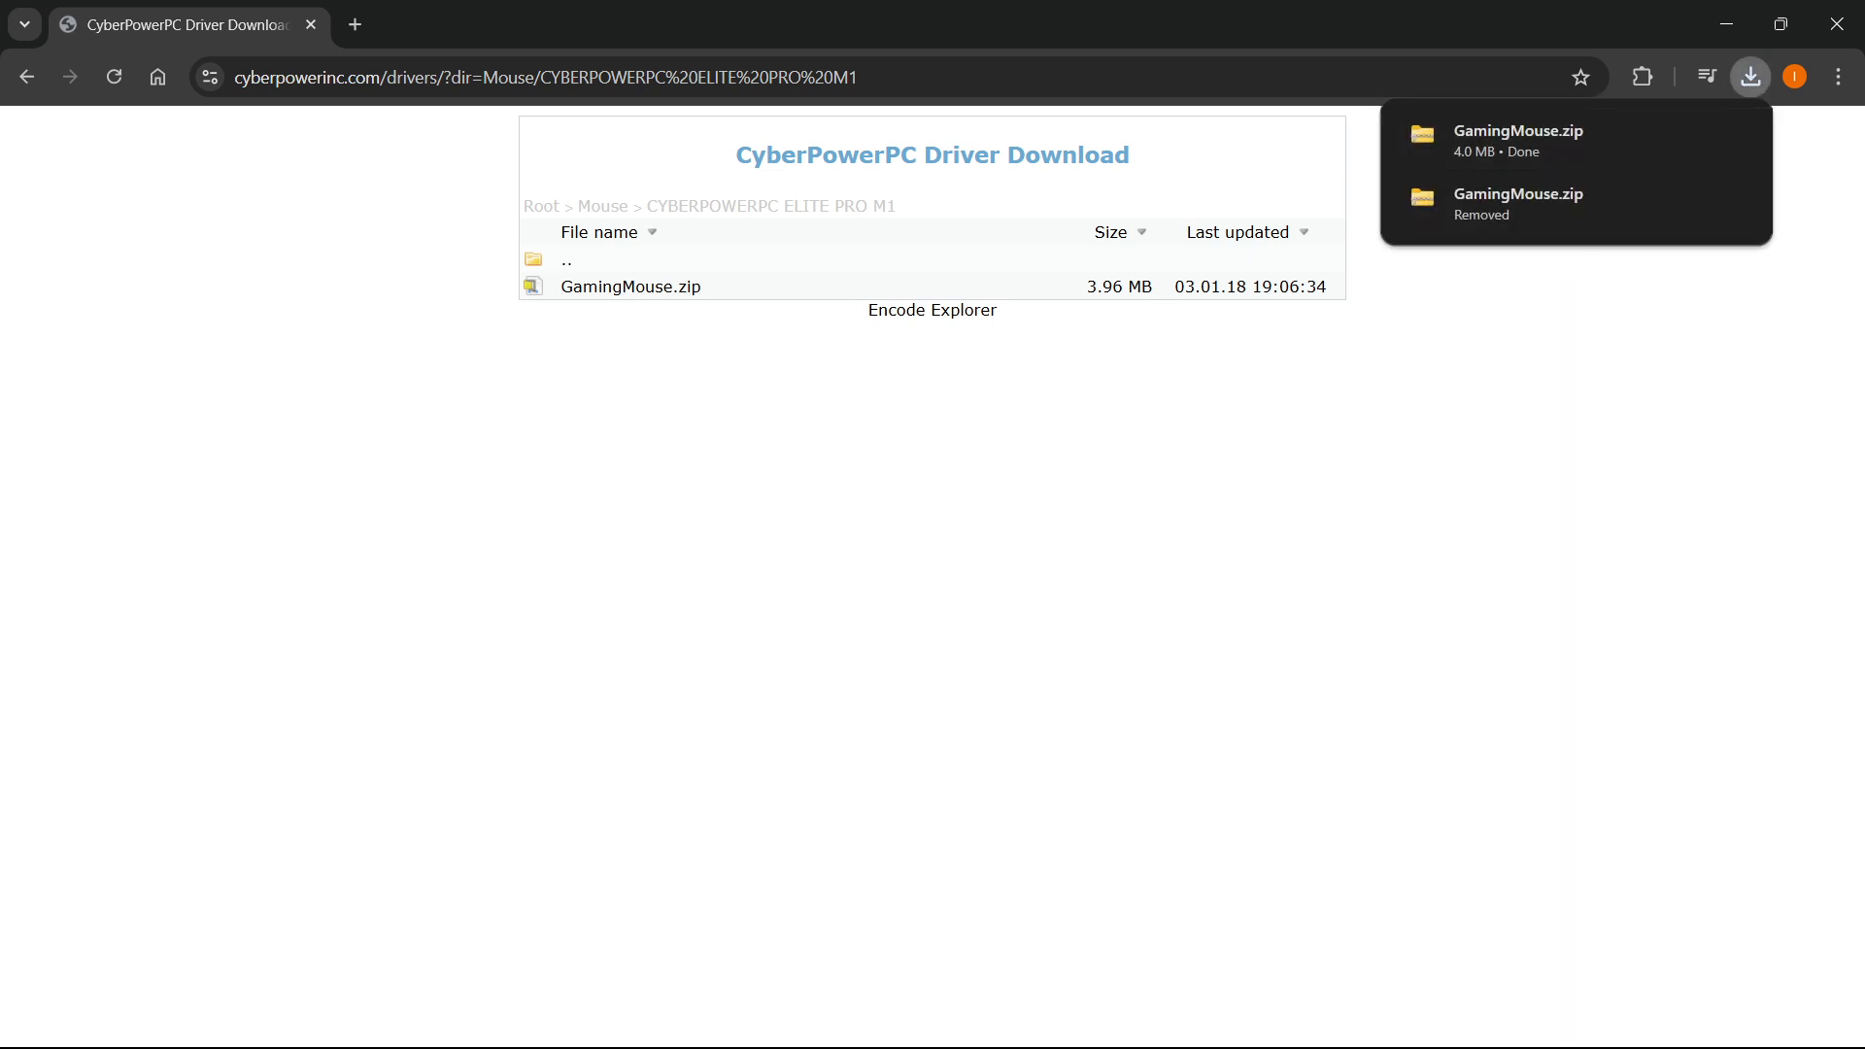
# - Extract GamingMouse.zip into a GamingMouse folder in Downloads and reveal GamingMouse.exe inside it
pyautogui.moveTo(1793, 282); pyautogui.dragTo(907, 179)
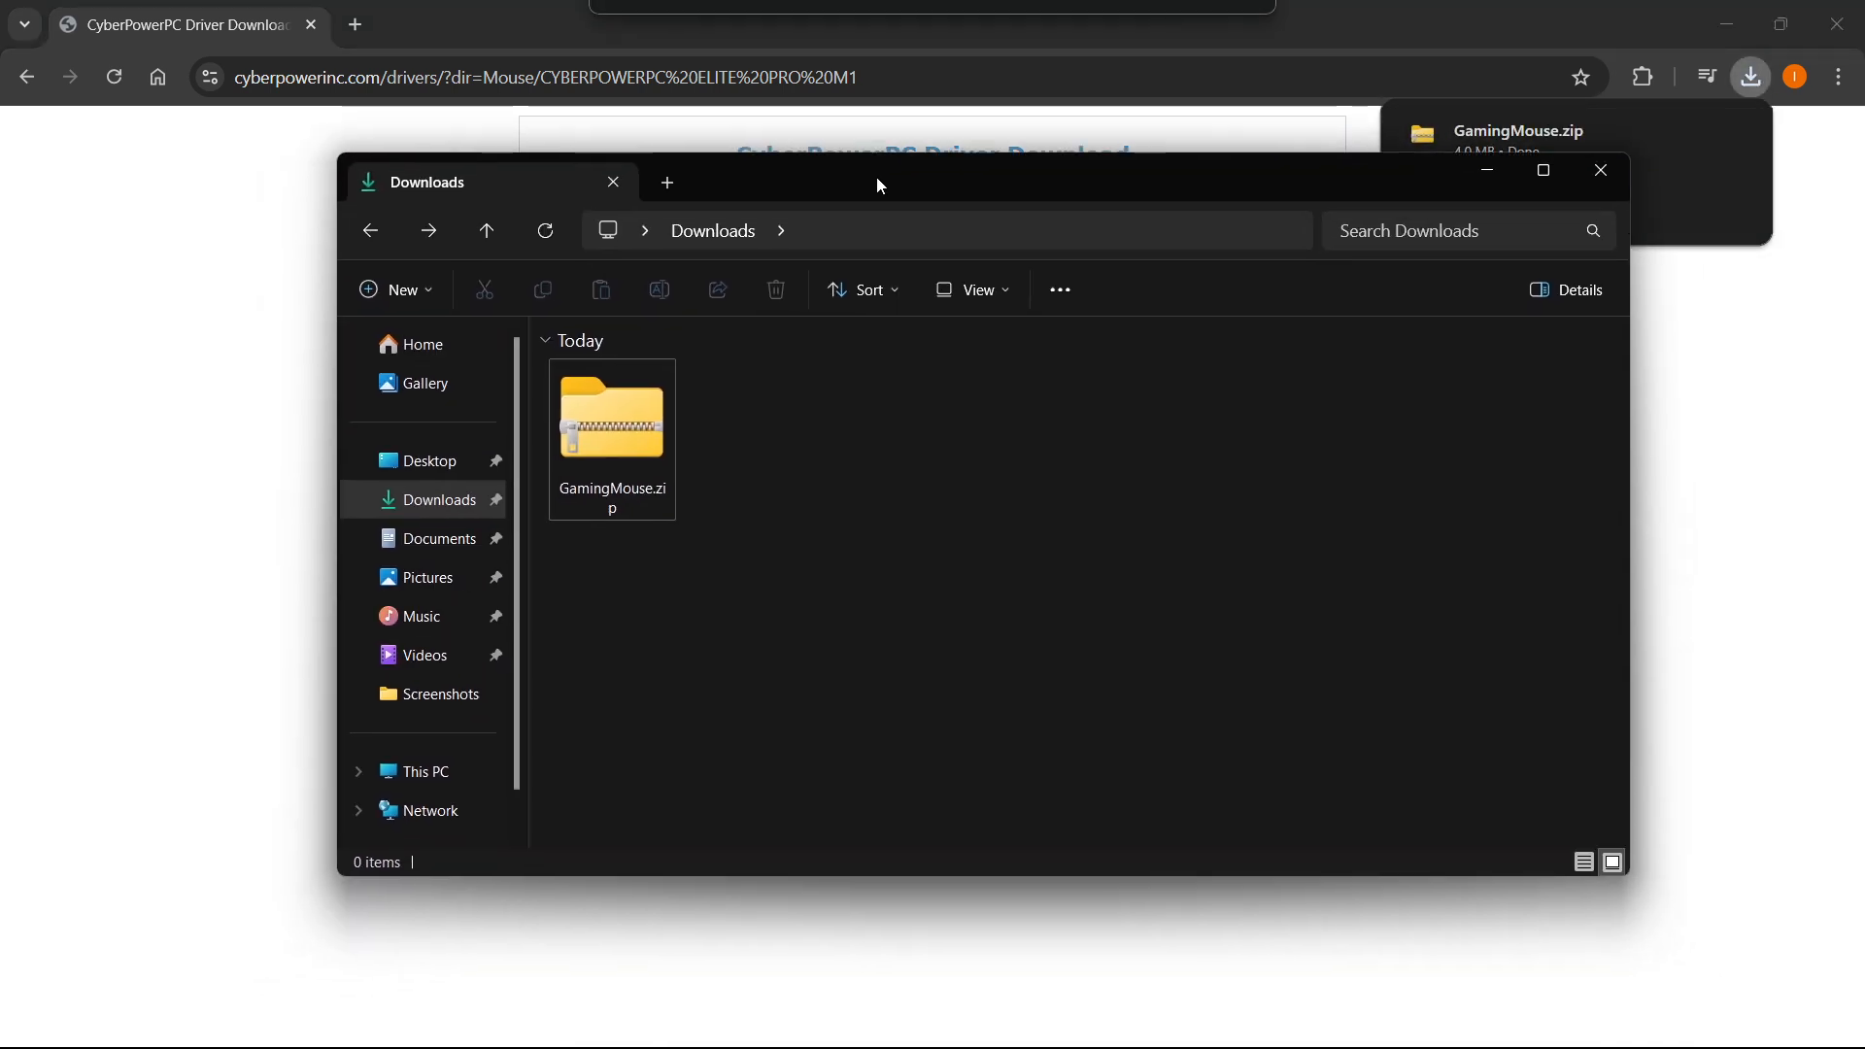
pyautogui.click(642, 460)
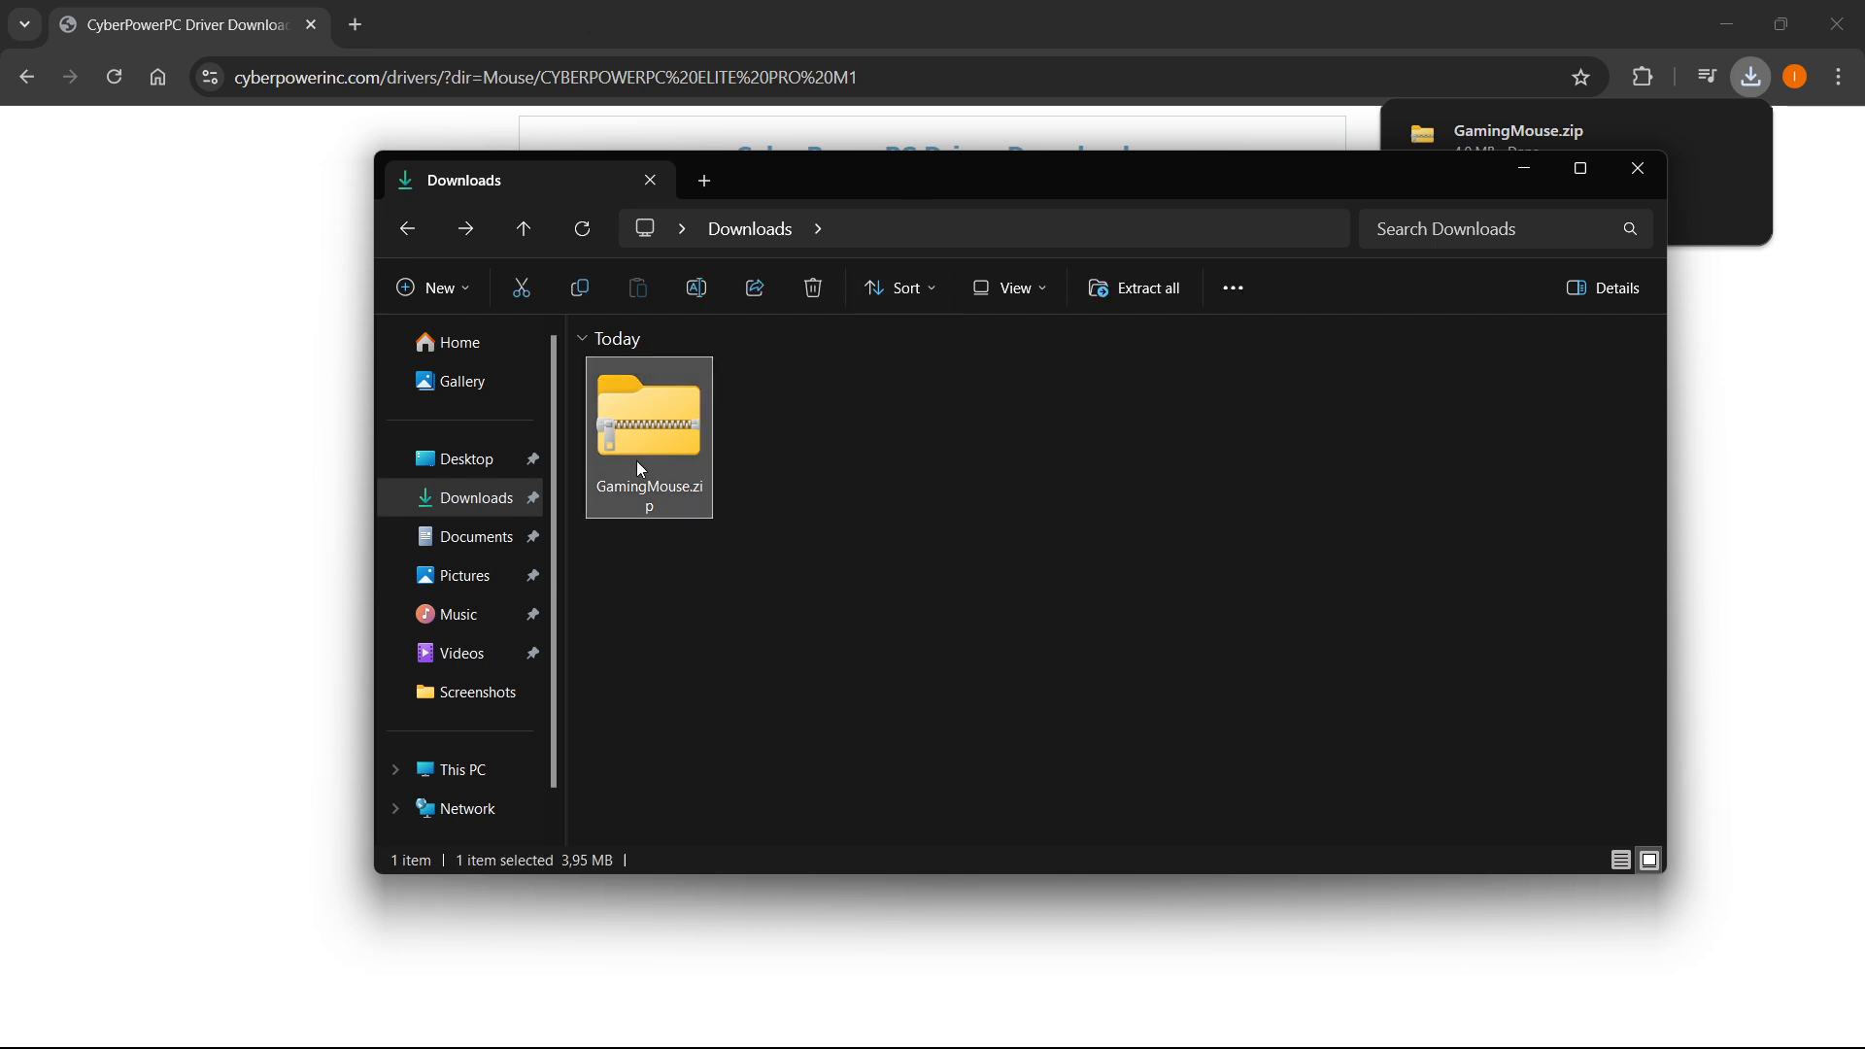
pyautogui.rightClick(637, 460)
pyautogui.click(737, 570)
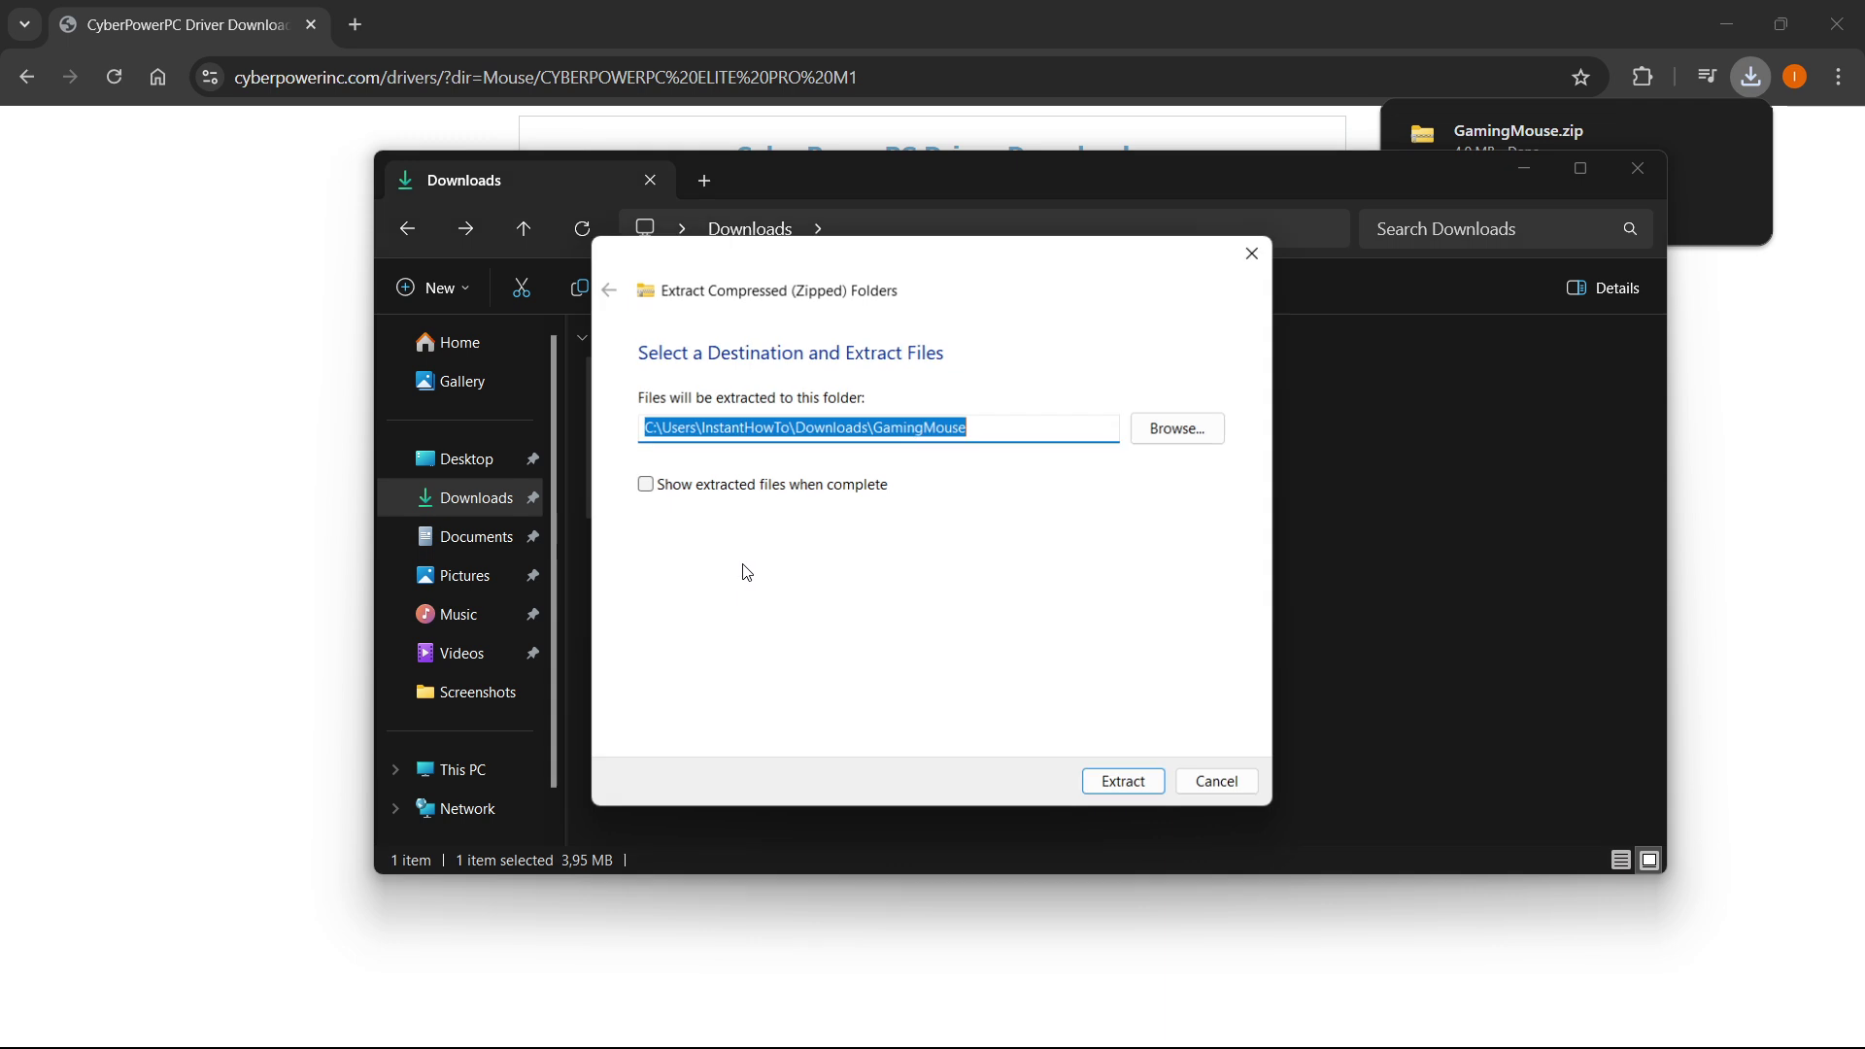
pyautogui.click(1122, 785)
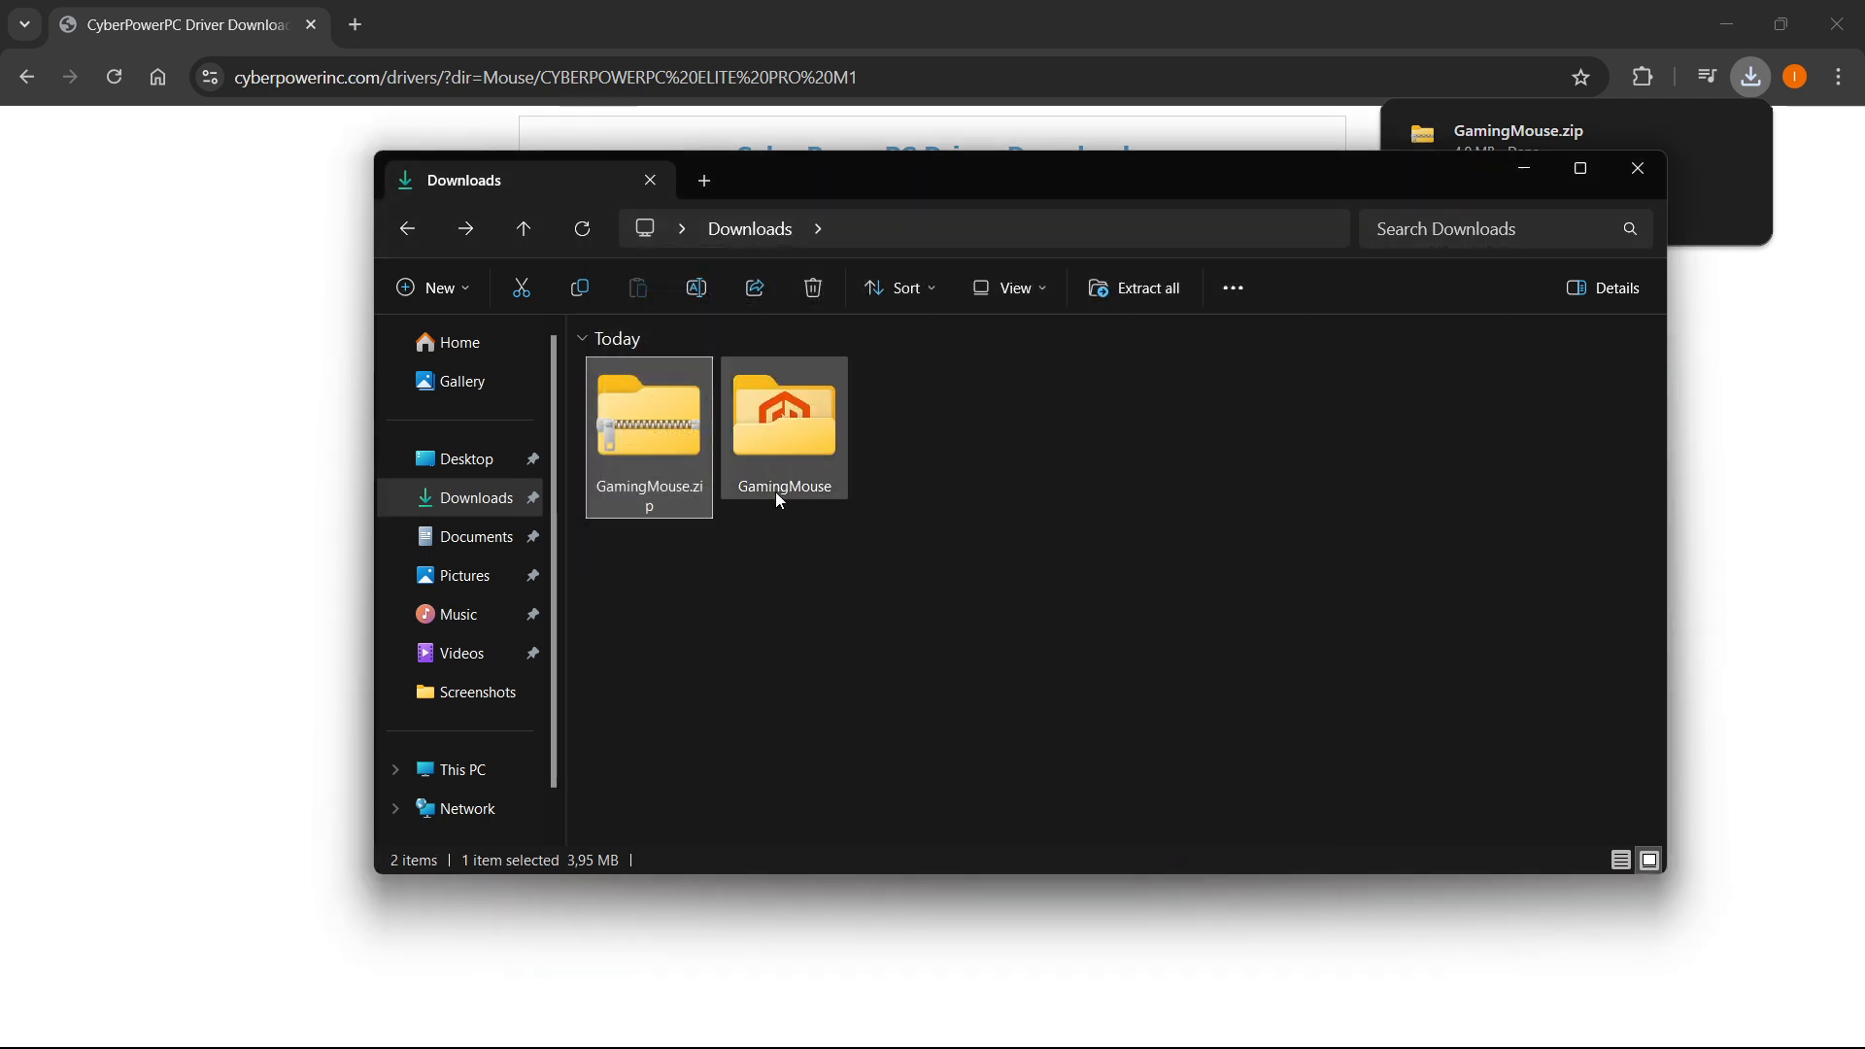
pyautogui.doubleClick(798, 436)
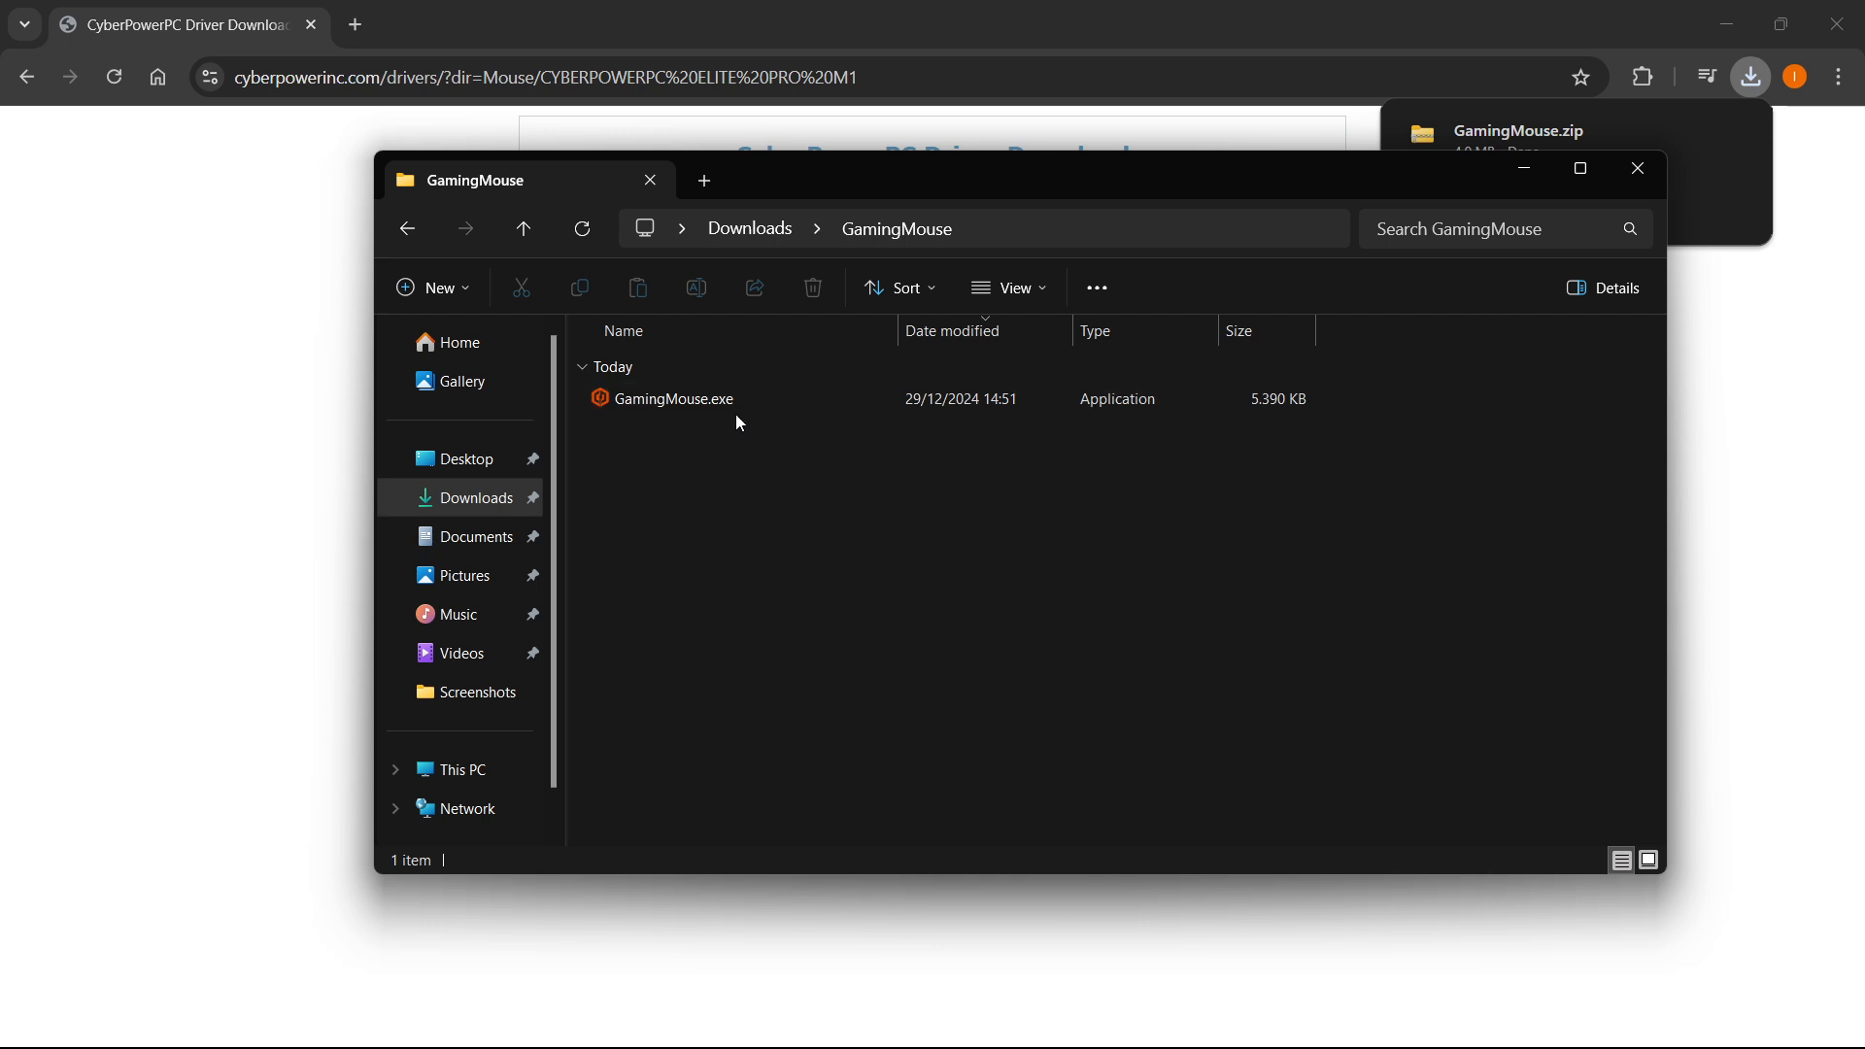